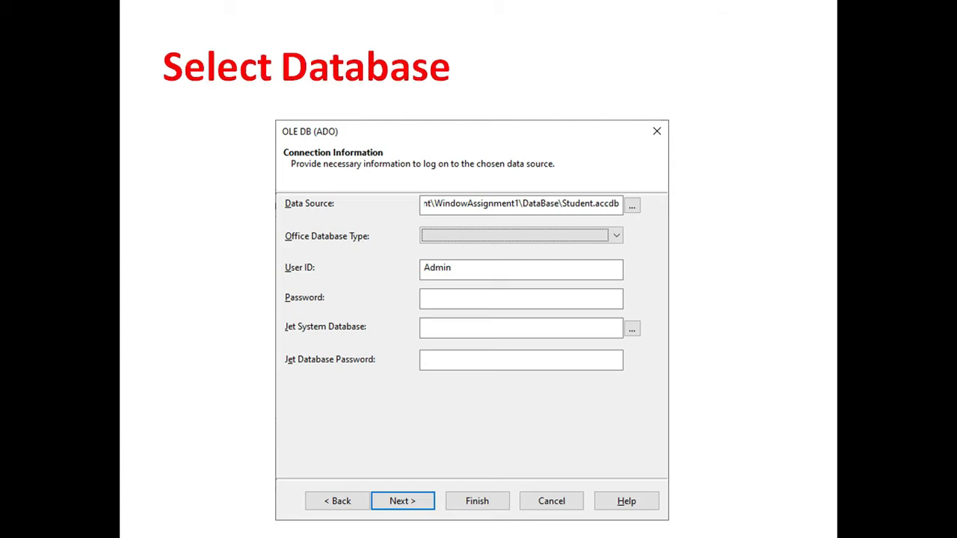
key("Right")
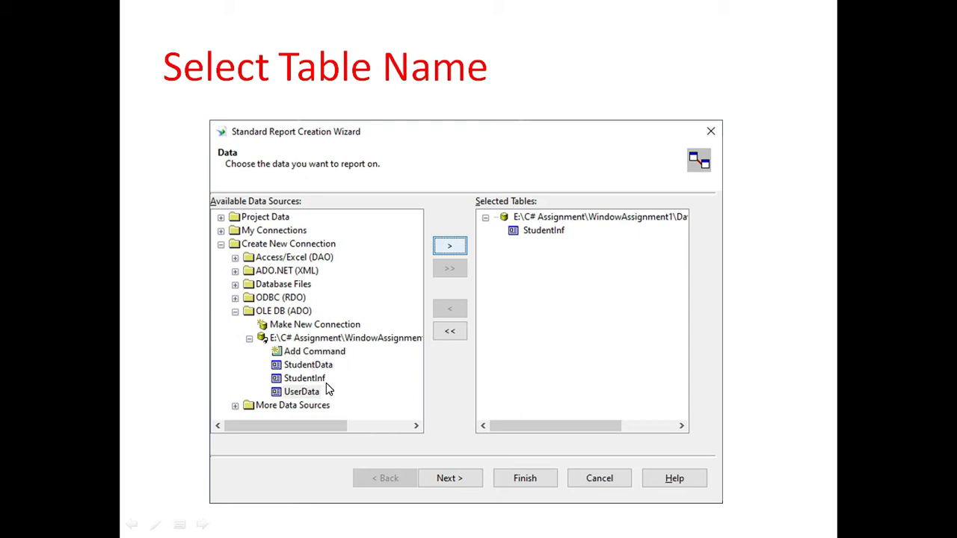
key("Right")
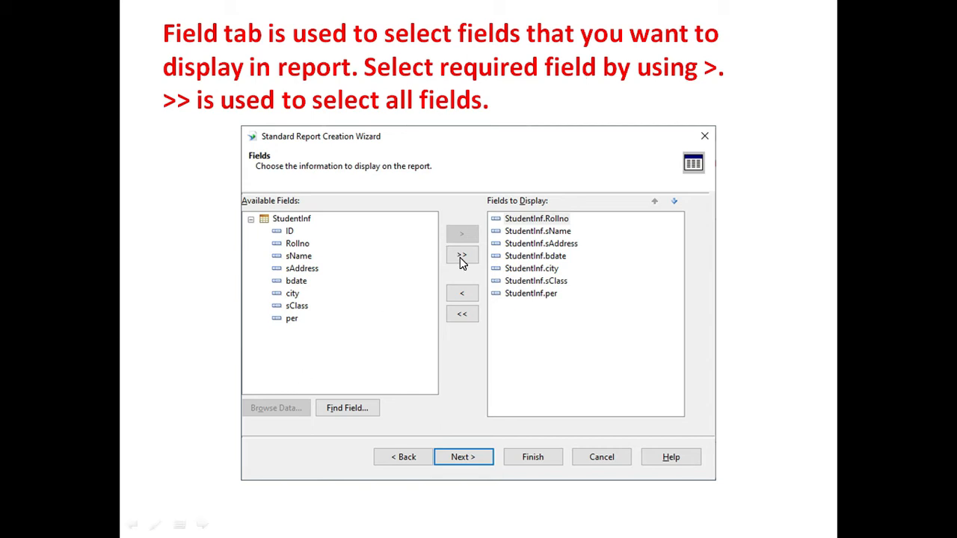
key("Right")
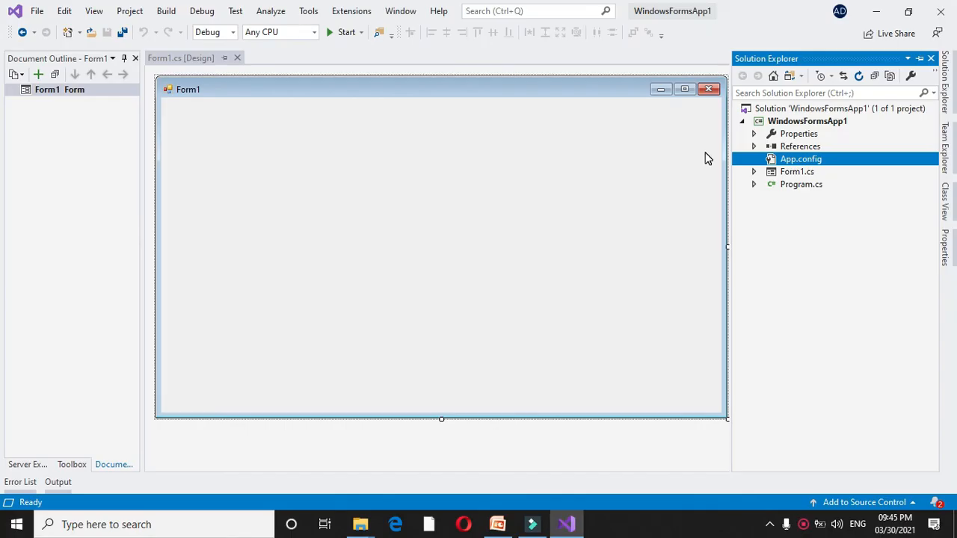
Add a new folder named Report to the WindowsFormsApp1 project
right_click(804, 122)
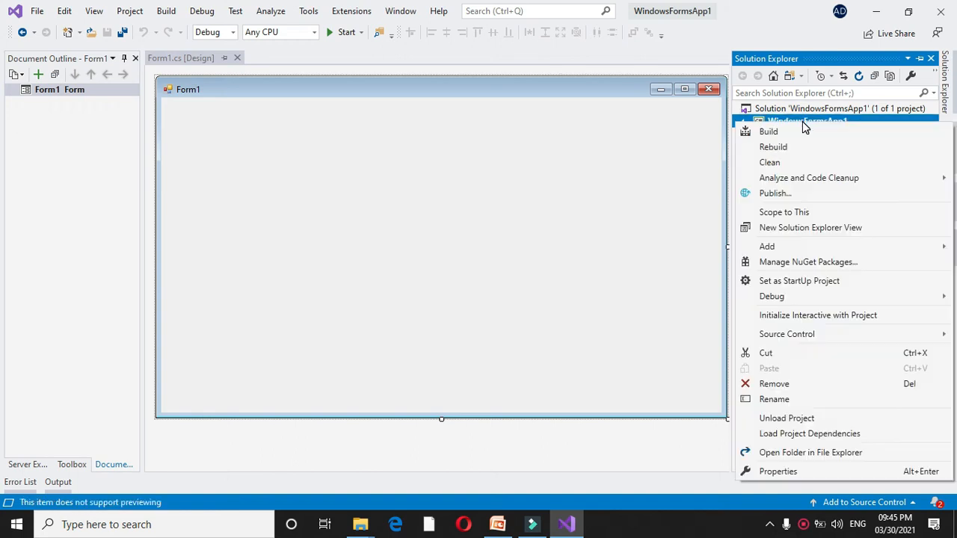
mouse_move(770, 247)
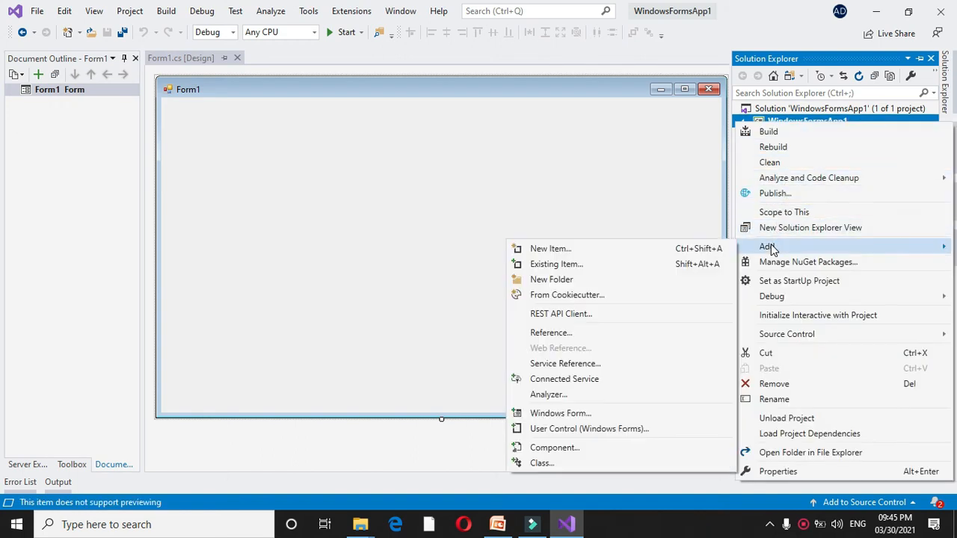
left_click(572, 278)
type("Re")
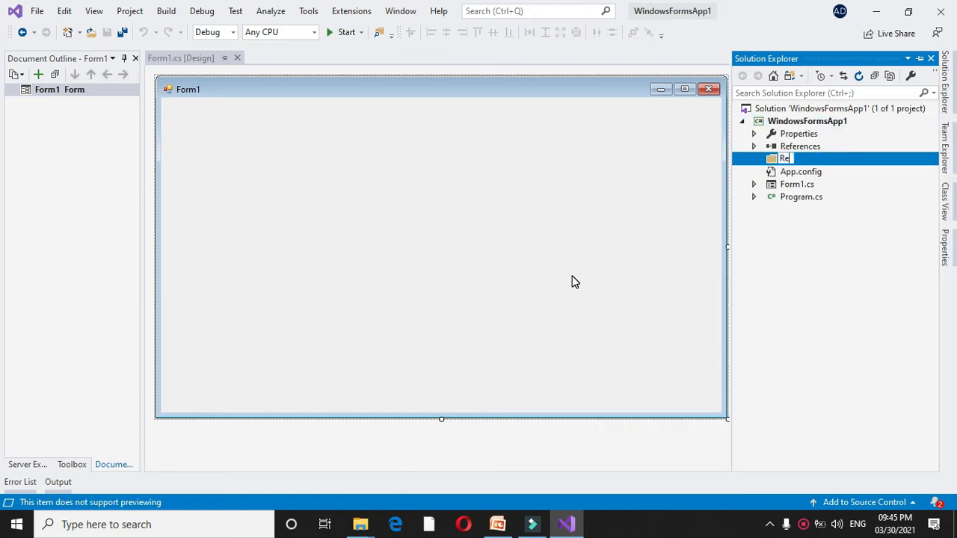
type("port")
key("Return")
Add a Crystal Reports item named EmpMasterList.rpt to the Report folder
right_click(777, 162)
mouse_move(782, 169)
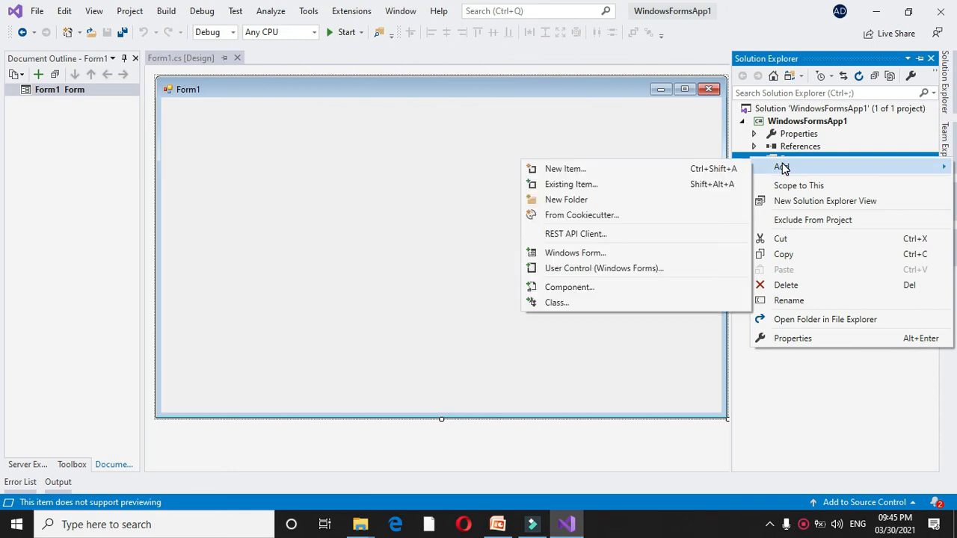
left_click(598, 170)
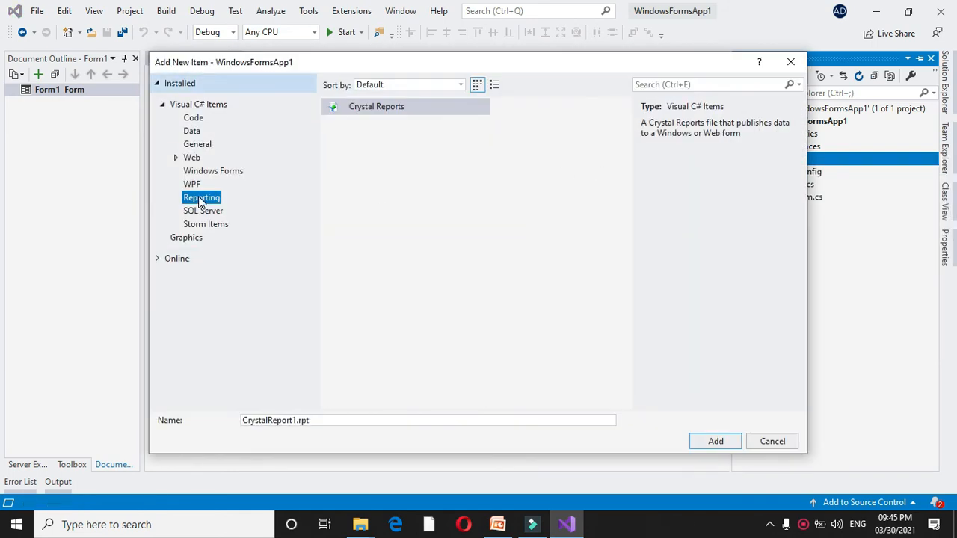
left_click(403, 109)
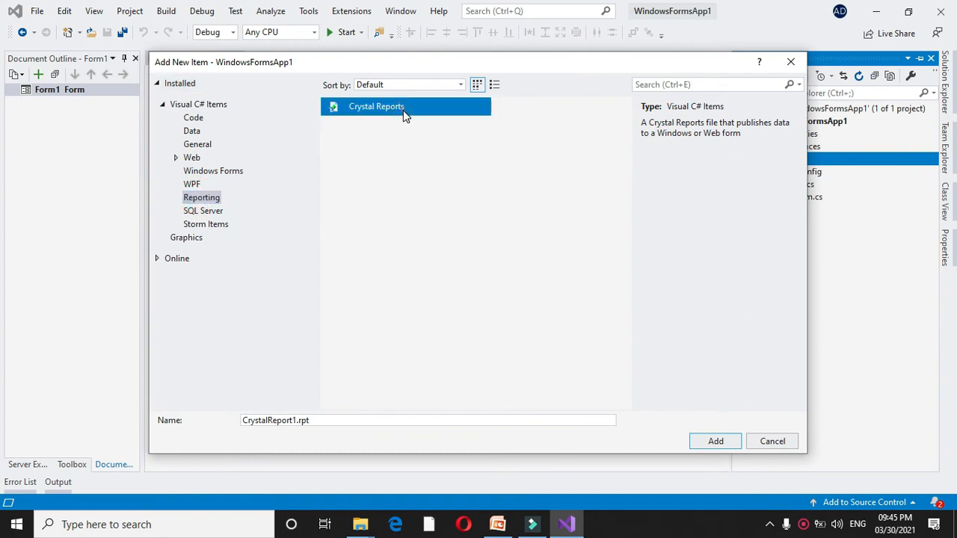
double_click(275, 420)
type("Emp")
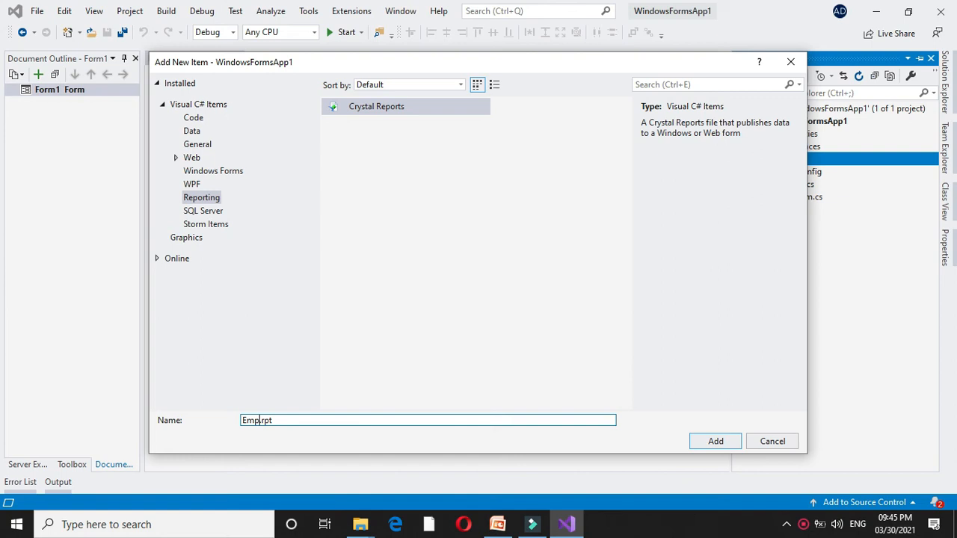
type("MasterList")
left_click(715, 443)
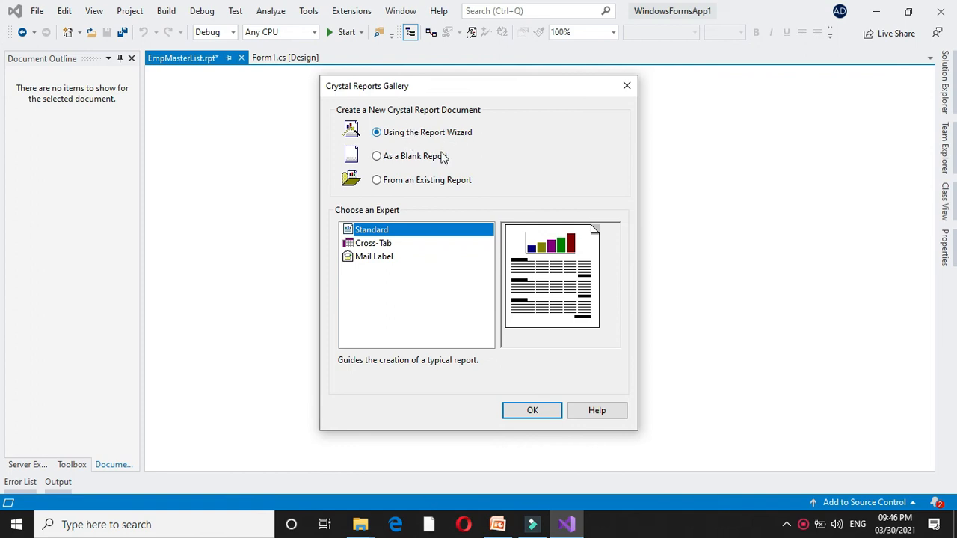
Start the Standard report wizard and create an OLE DB (ADO) connection using the Microsoft Office 12.0 Access Database Engine provider
left_click(356, 234)
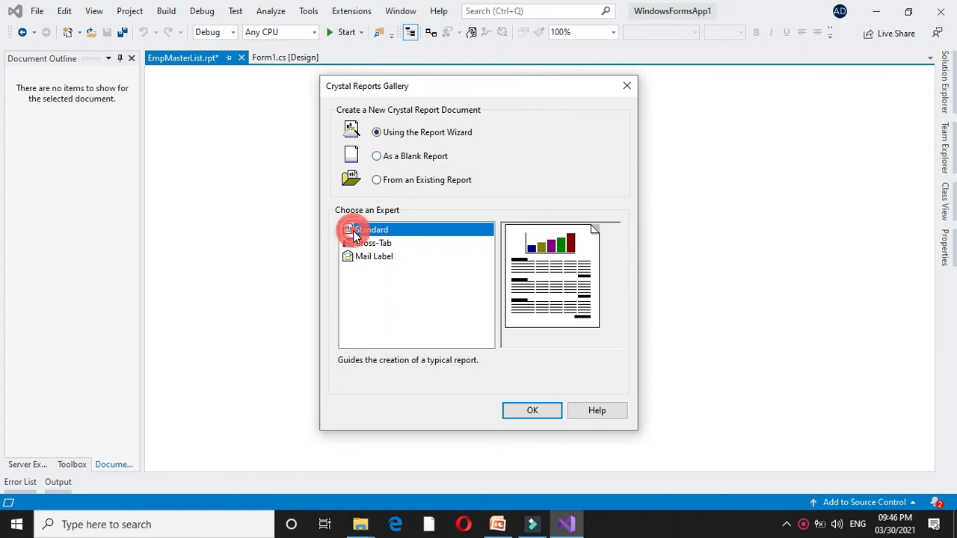
left_click(532, 413)
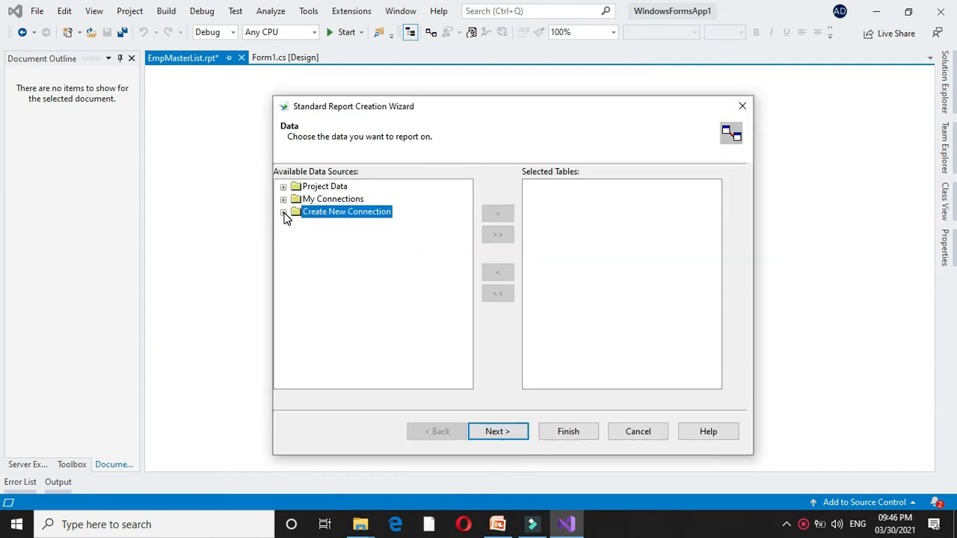
left_click(284, 212)
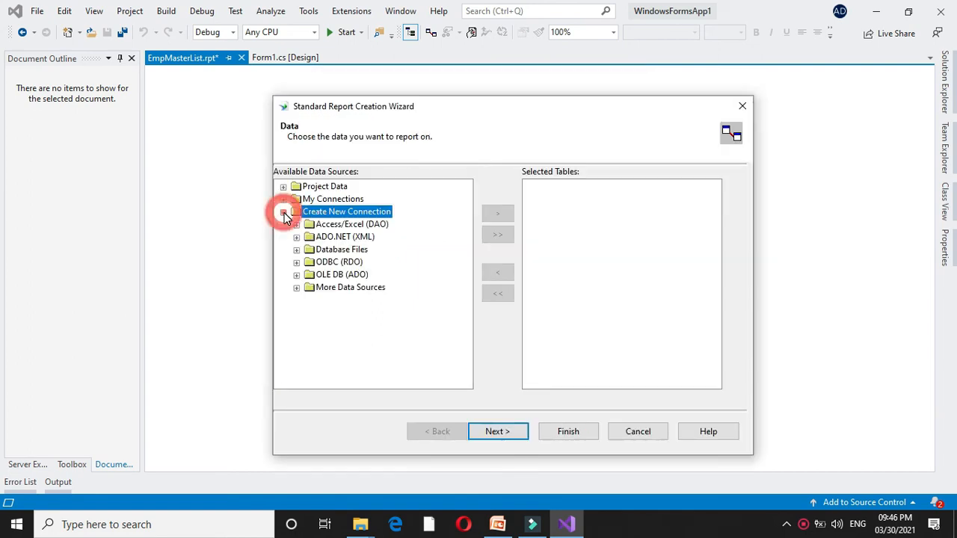
left_click(296, 274)
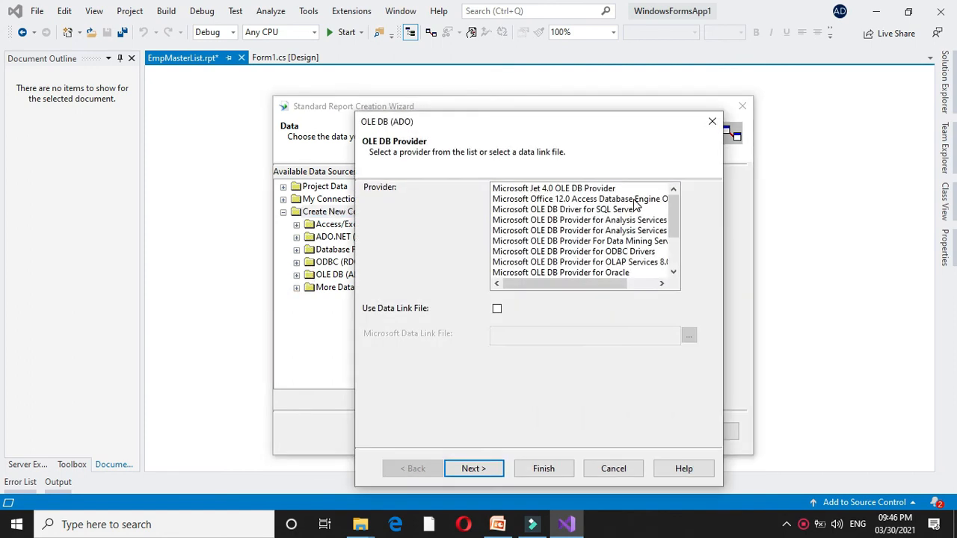
left_click(621, 199)
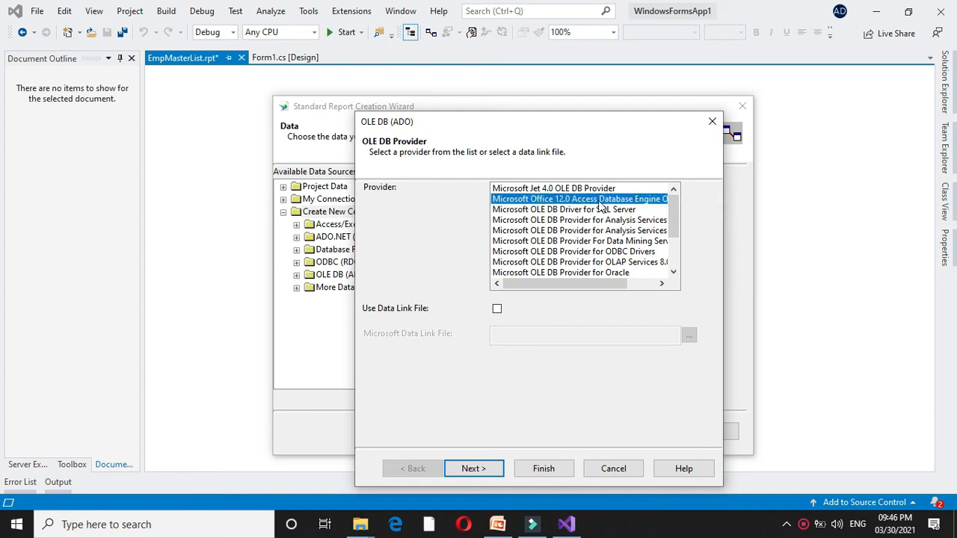
left_click(472, 469)
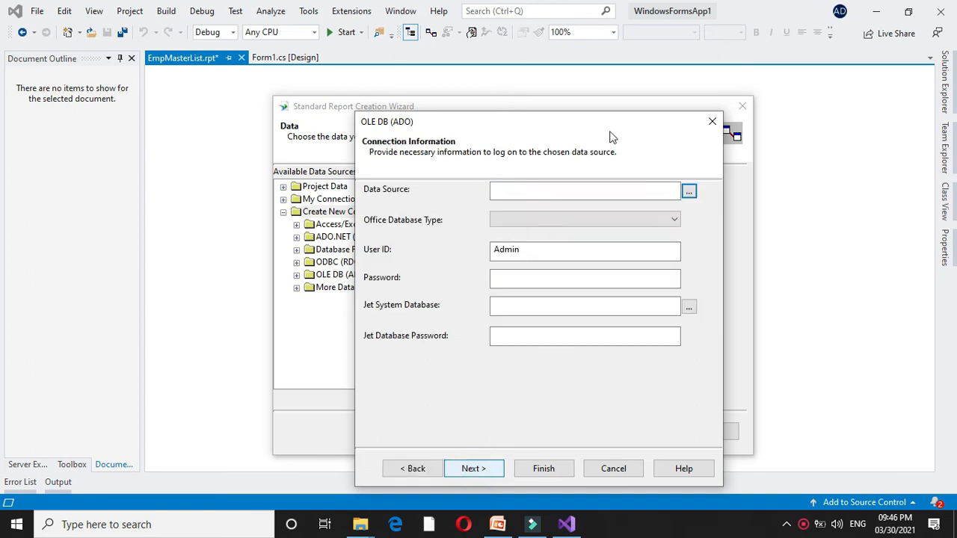
Set the Student database in the WindowAssignment\DataBase folder as the data source and finish the connection with default advanced properties
left_click(688, 192)
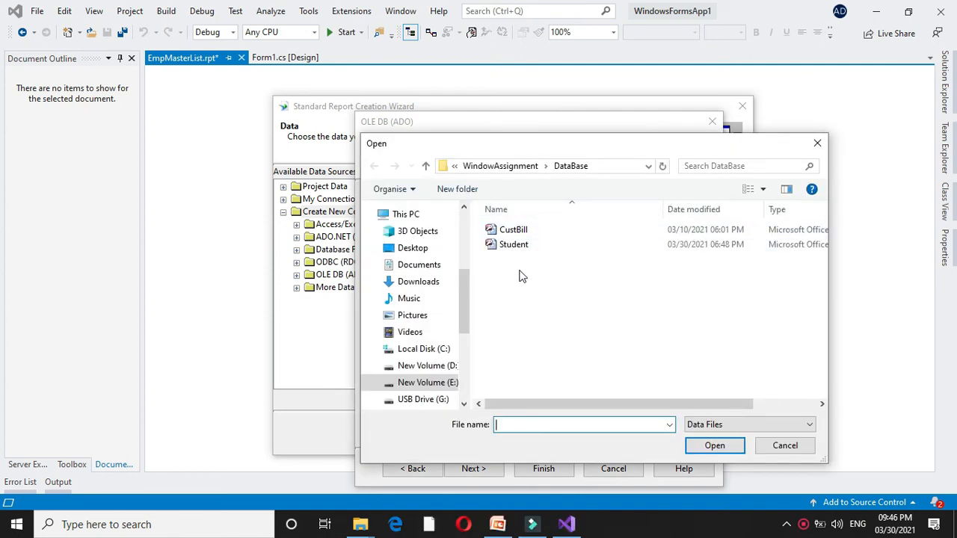
left_click(499, 248)
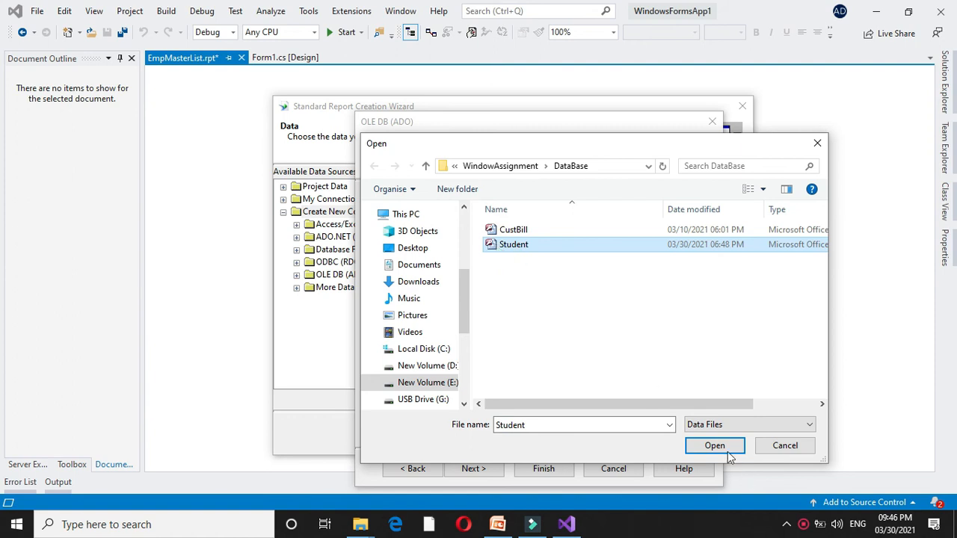
left_click(715, 446)
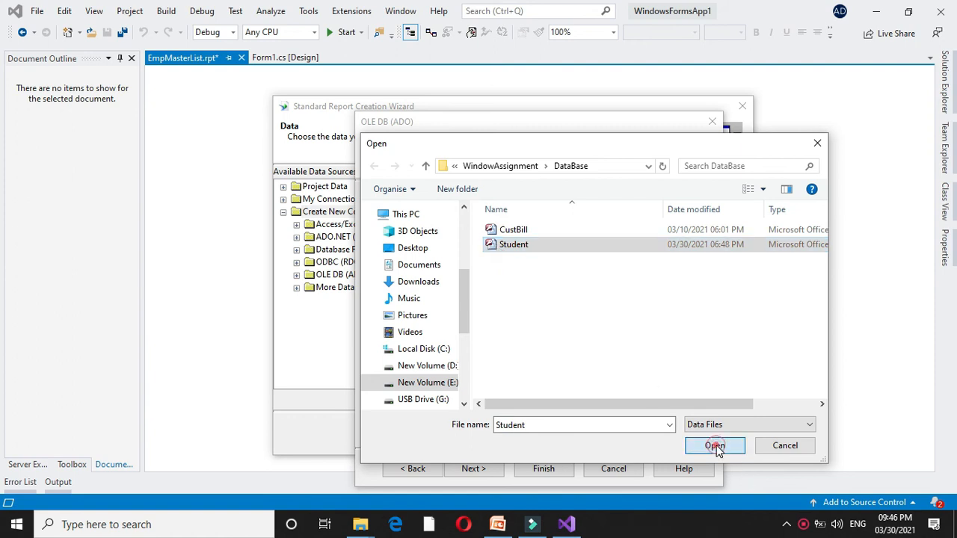
left_click(482, 470)
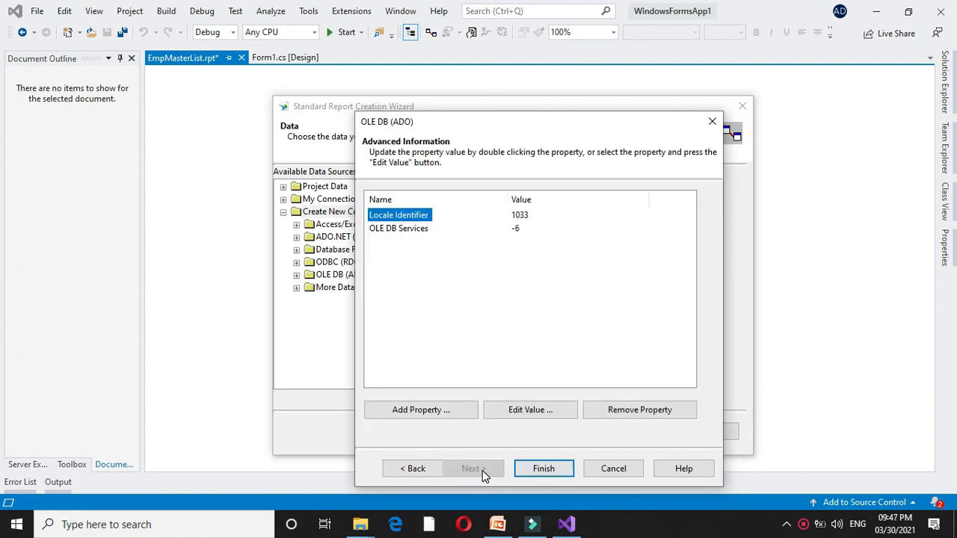
left_click(562, 468)
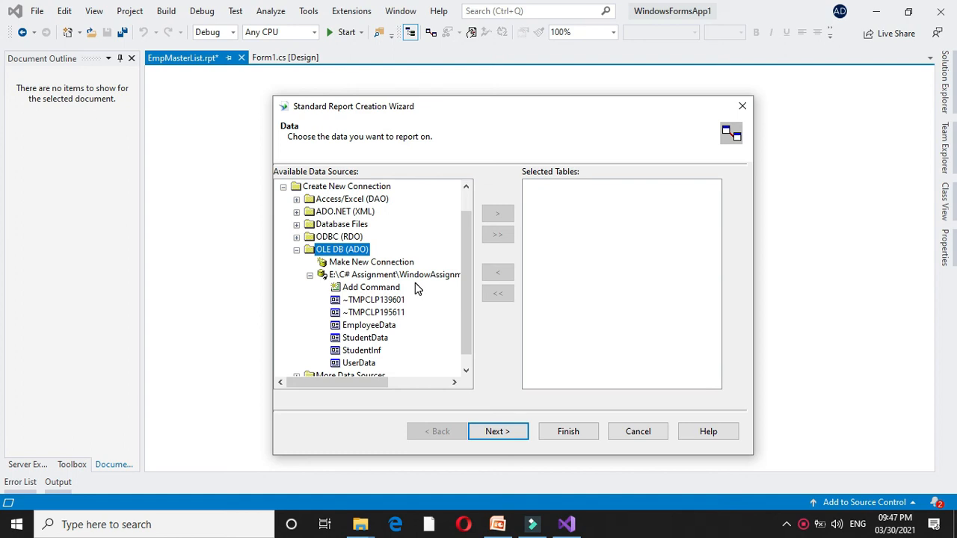
Add the EmployeeData table from the Student.accdb connection to the report's selected tables and proceed to field selection
left_click(427, 382)
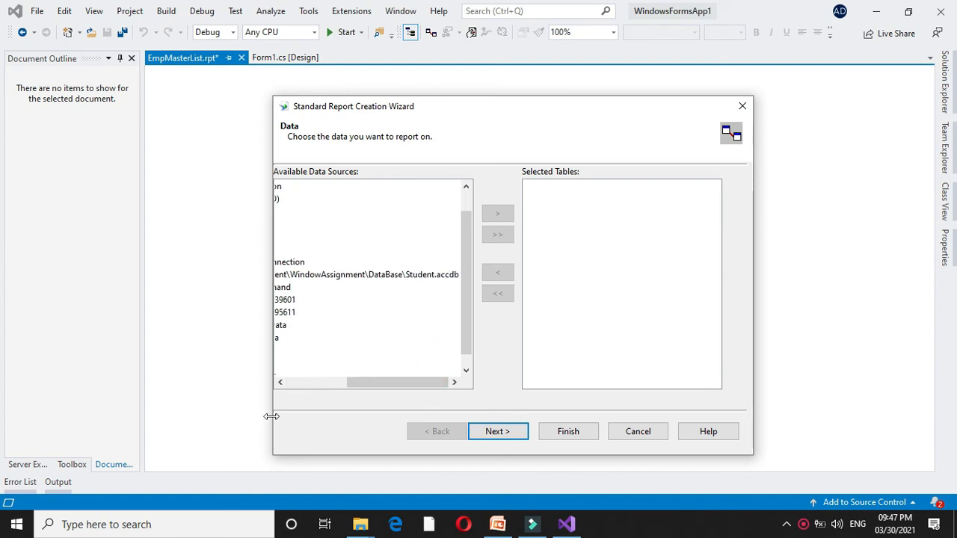
left_click(290, 382)
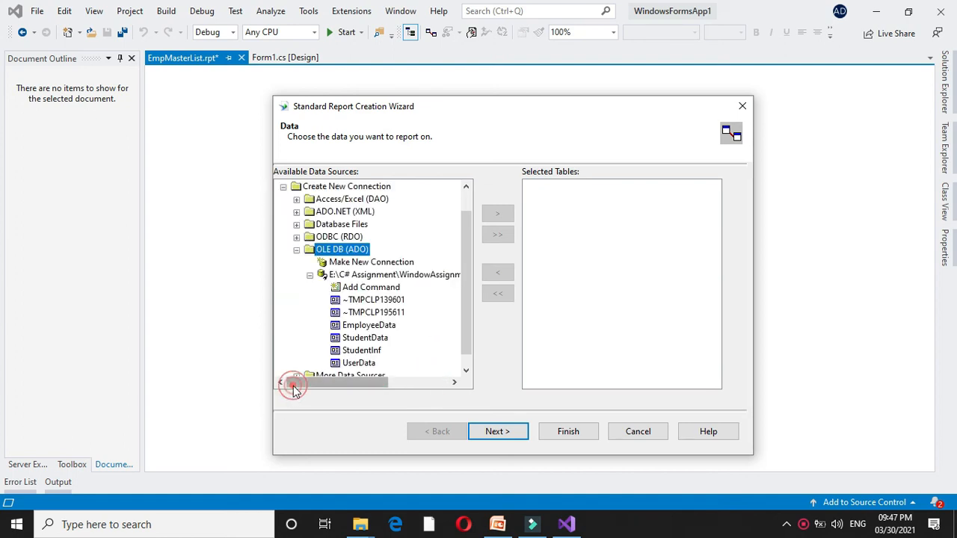
left_click(363, 329)
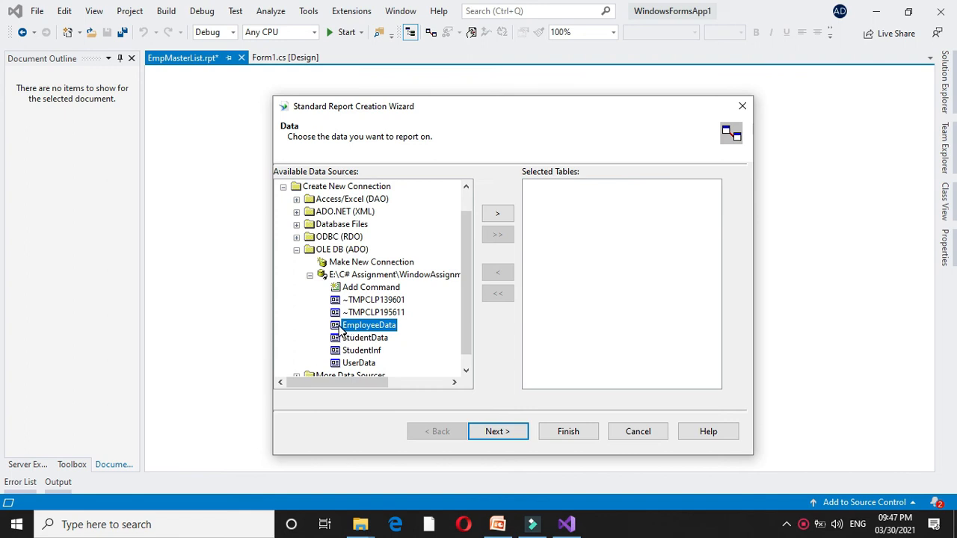
left_click(498, 215)
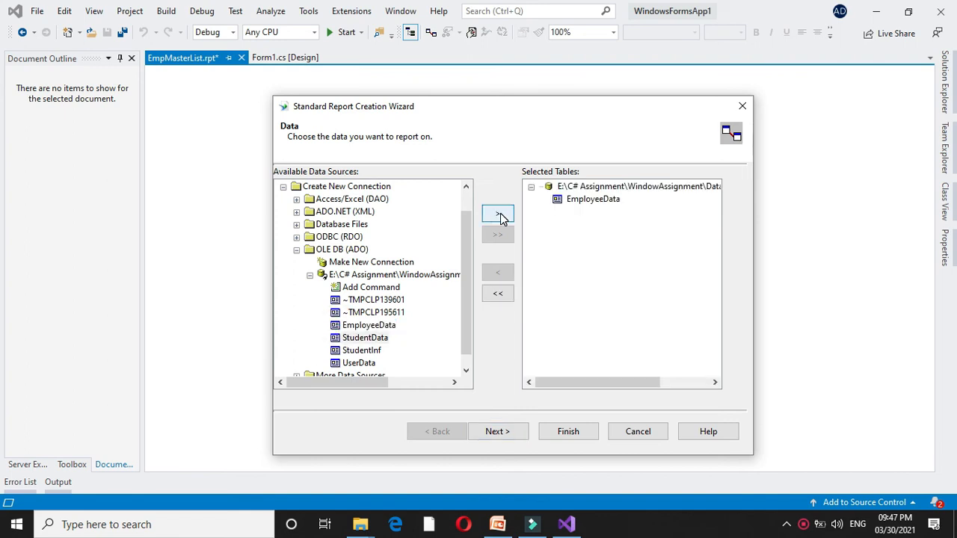
left_click(497, 432)
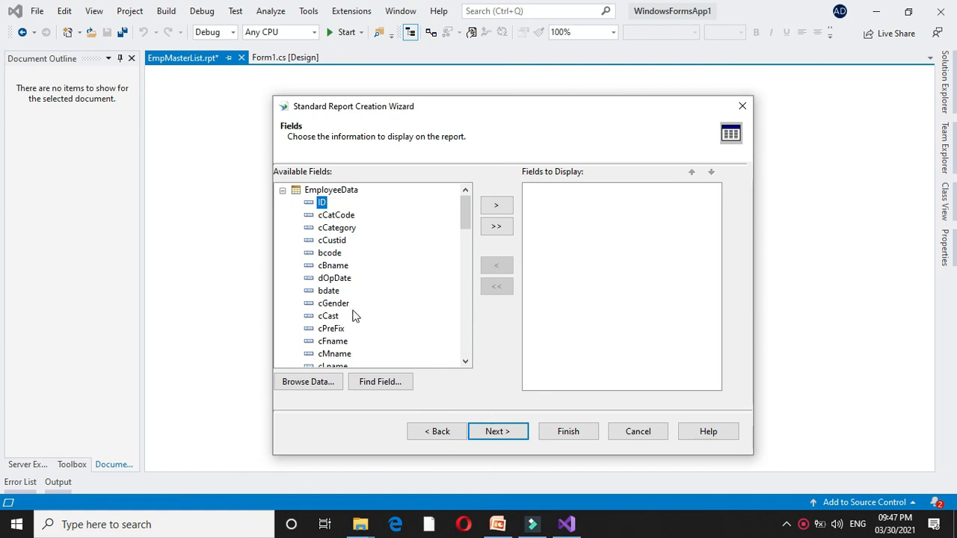
Choose the EmployeeData fields cCustid, cName, bdate and ctAddress for display in the report
left_click(332, 240)
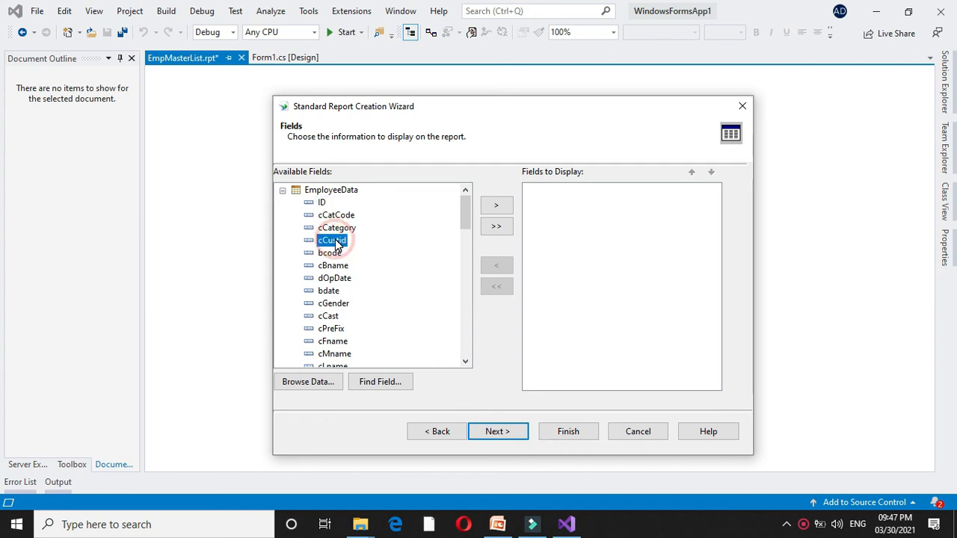
double_click(333, 241)
left_click(465, 361)
left_click(465, 361)
left_click(334, 355)
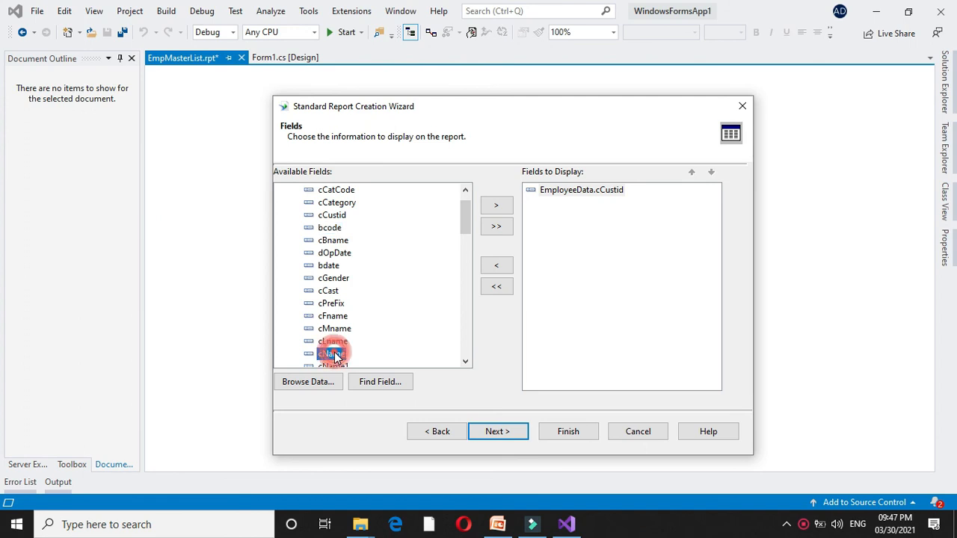
left_click(497, 208)
left_click(333, 253)
left_click(496, 204)
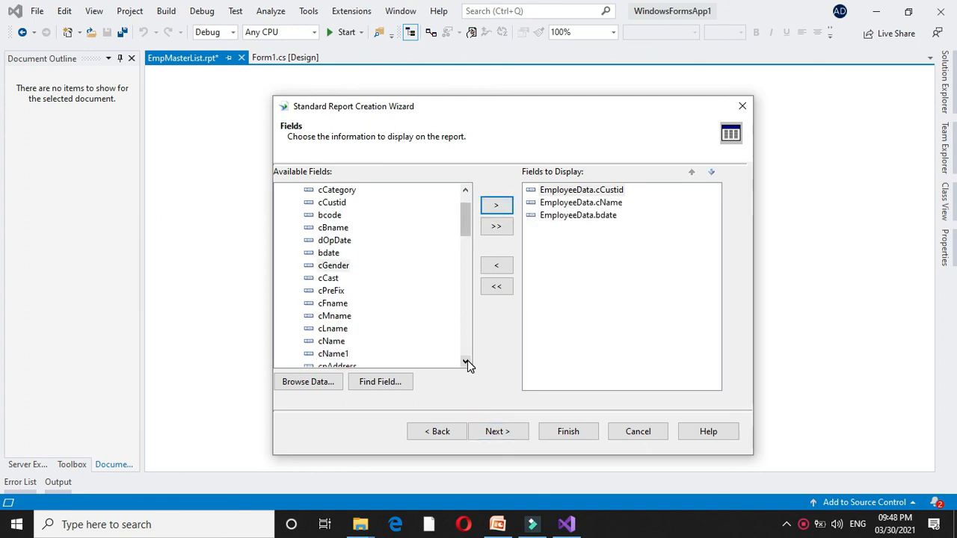
left_click(337, 366)
left_click(335, 366)
left_click(496, 205)
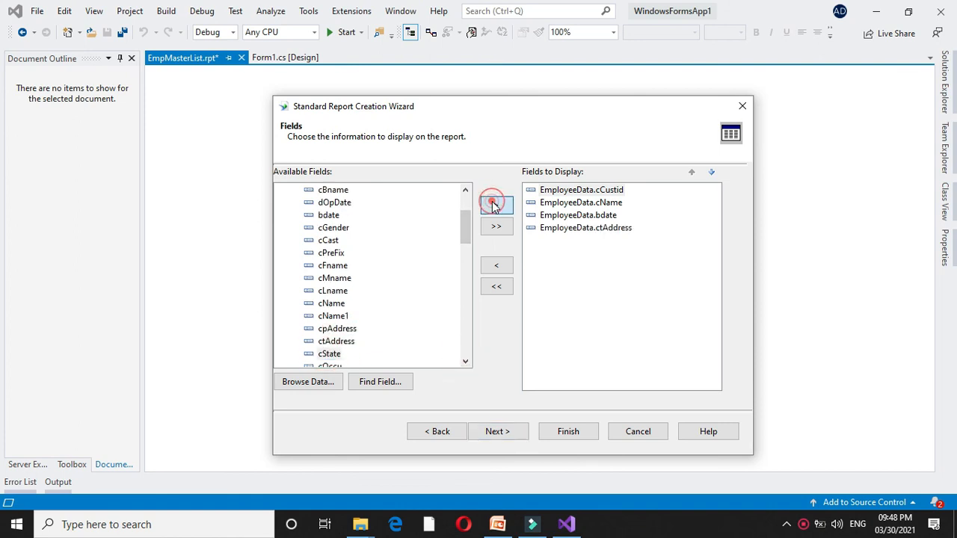
left_click(496, 432)
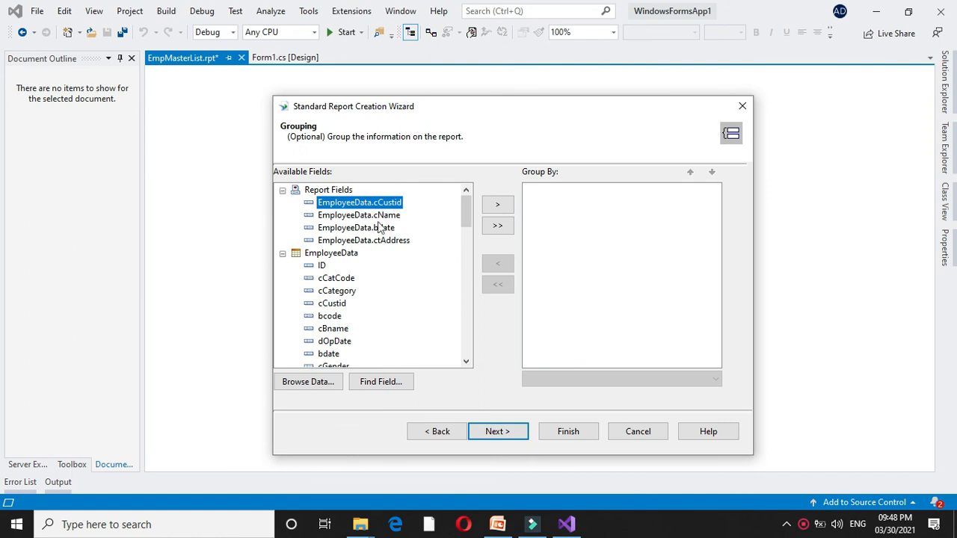
Finish the wizard without grouping or filter fields, using the Standard style, and open the main report's preview
left_click(496, 431)
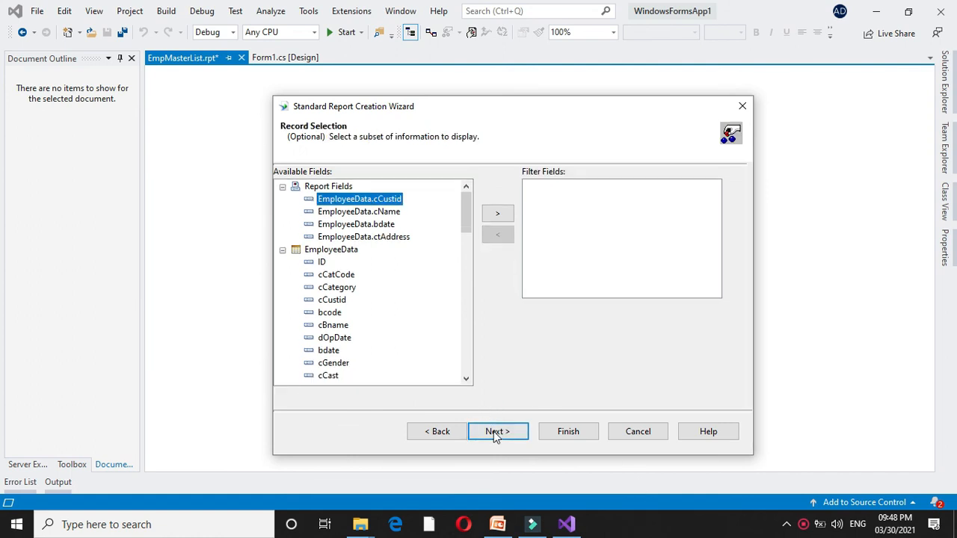
left_click(495, 435)
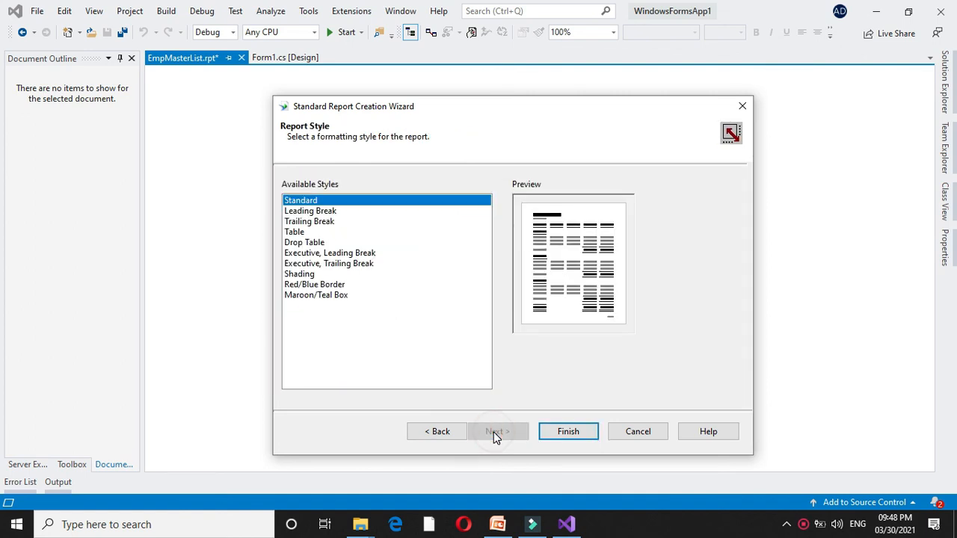
left_click(570, 438)
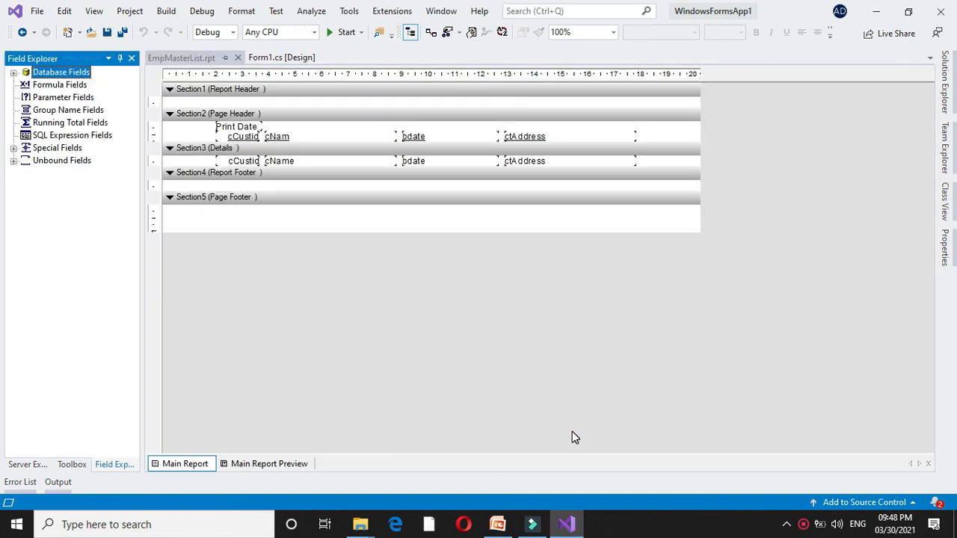
left_click(263, 464)
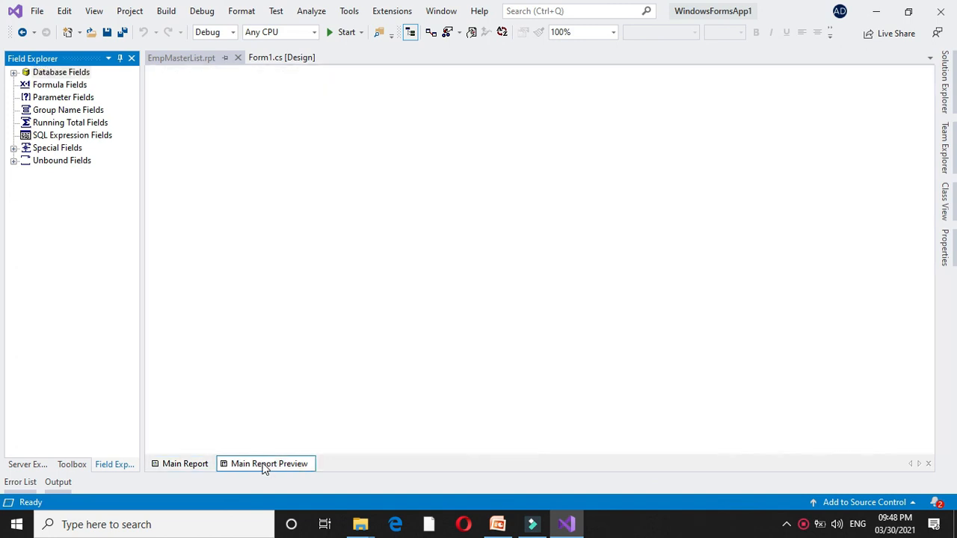